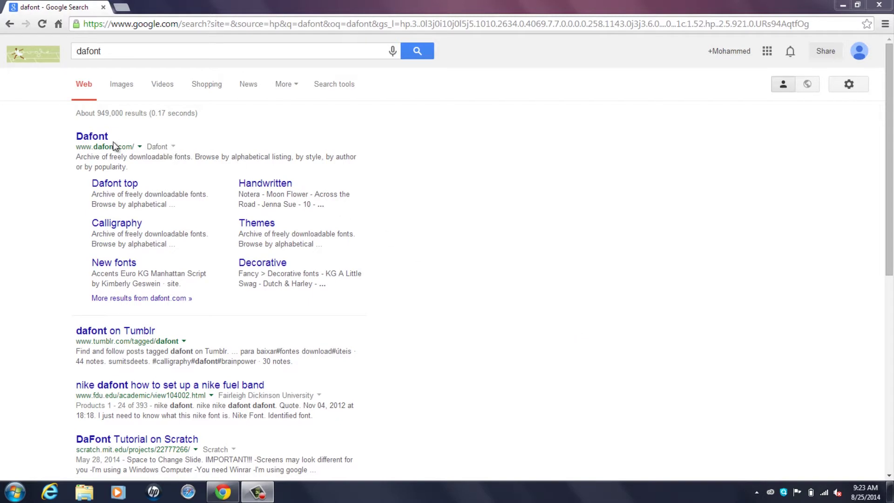
Open dafont.com from the search results and browse to the Basic > Sans serif font category
click(92, 136)
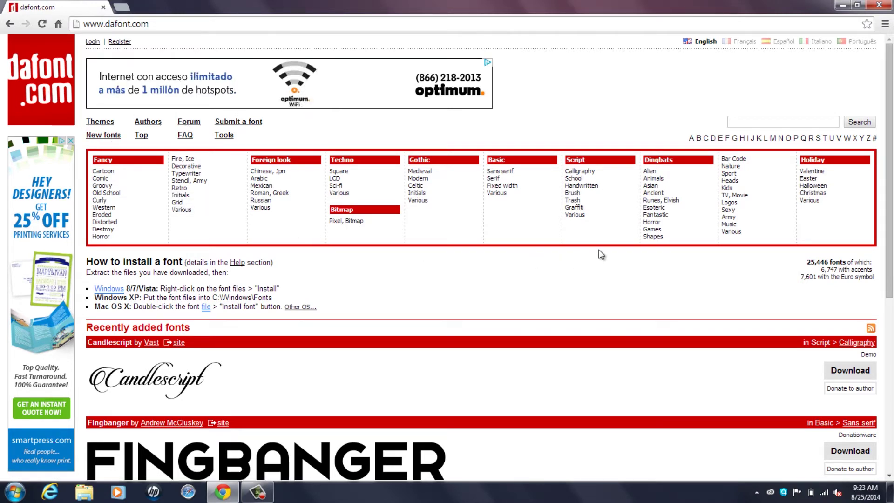
scroll(891, 247, down, 1)
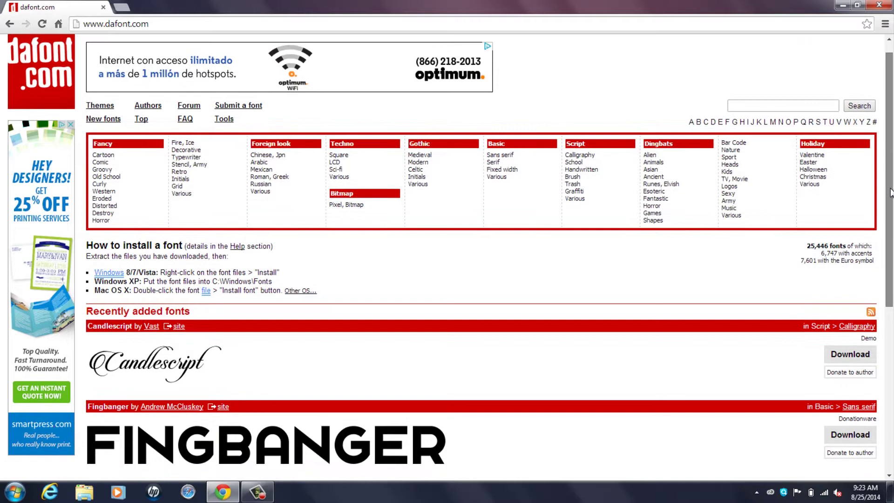
drag(890, 247, 891, 276)
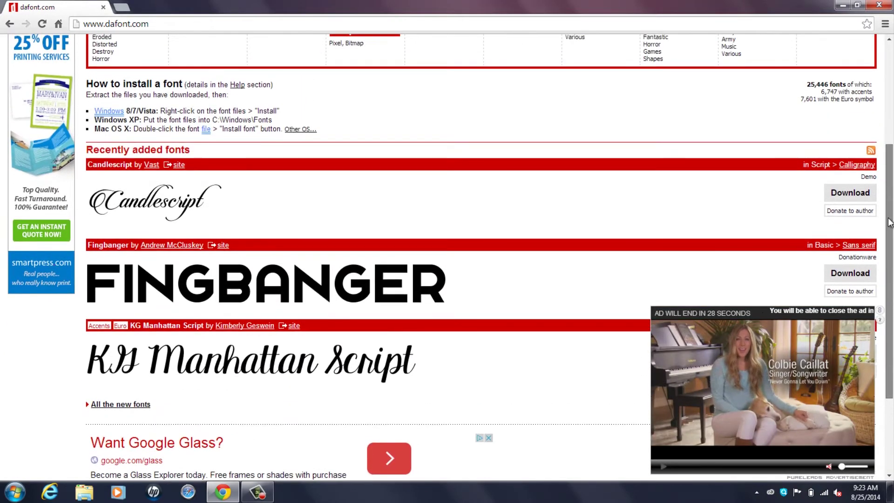
drag(890, 223, 882, 163)
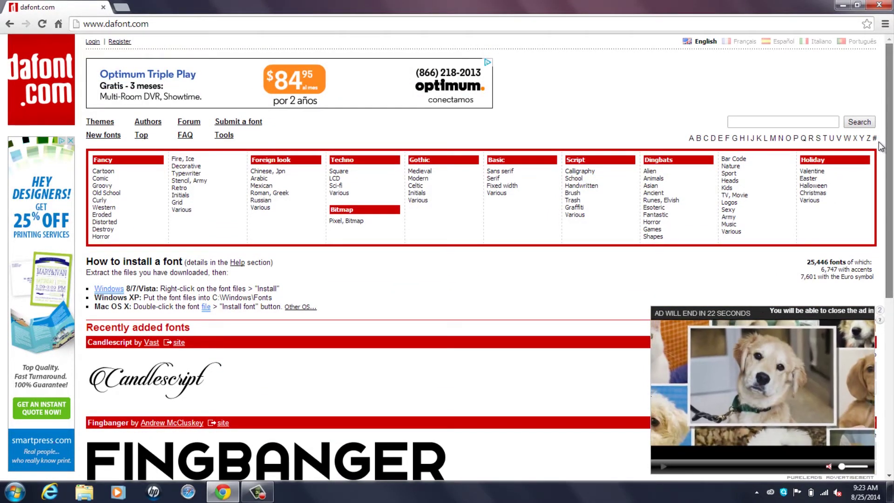
drag(890, 219, 875, 122)
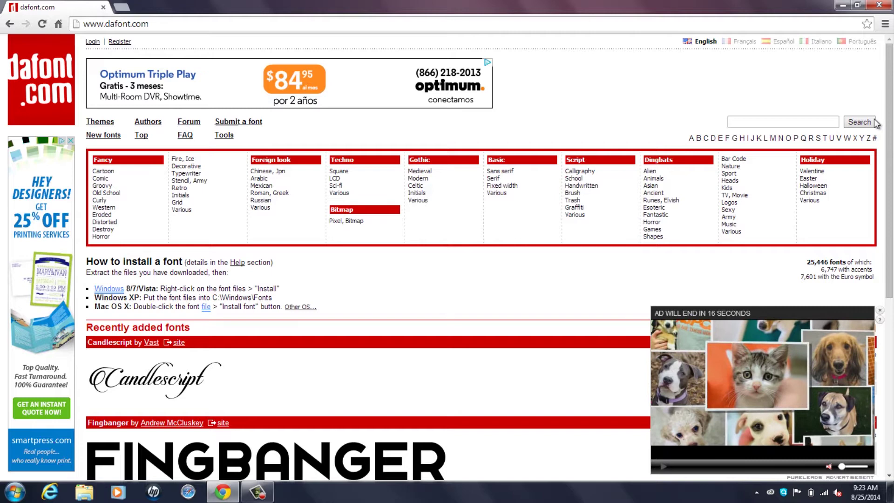
click(509, 172)
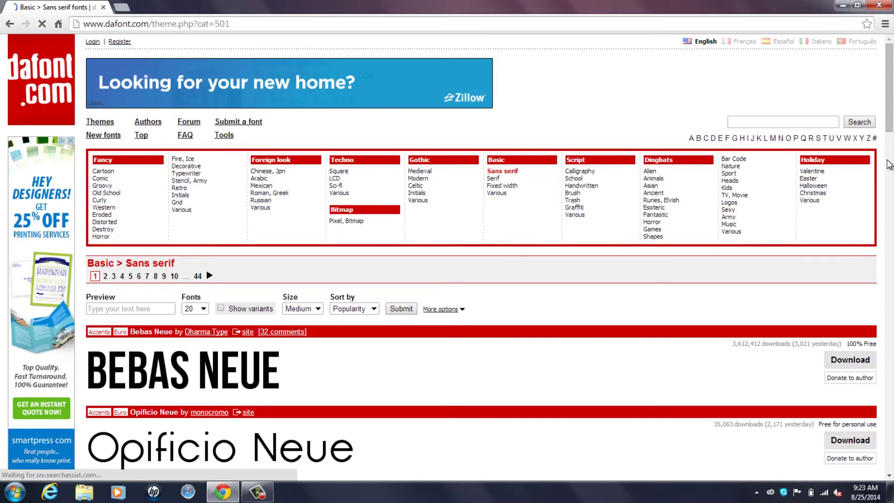
Scroll the Sans serif list and open the Steelfish font page
drag(890, 122, 892, 362)
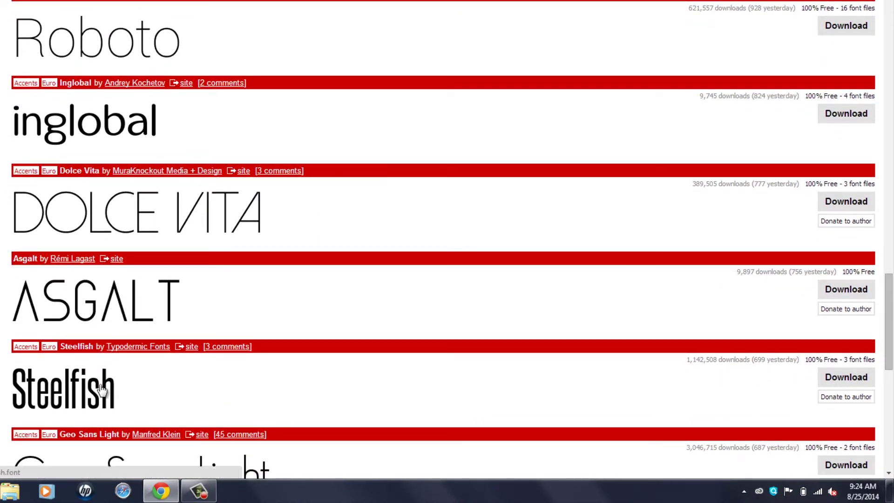
click(71, 380)
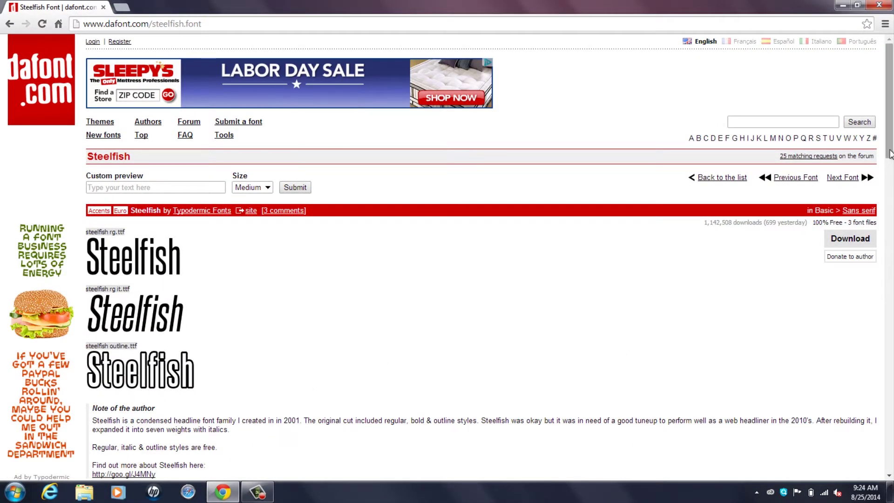
drag(890, 160, 783, 86)
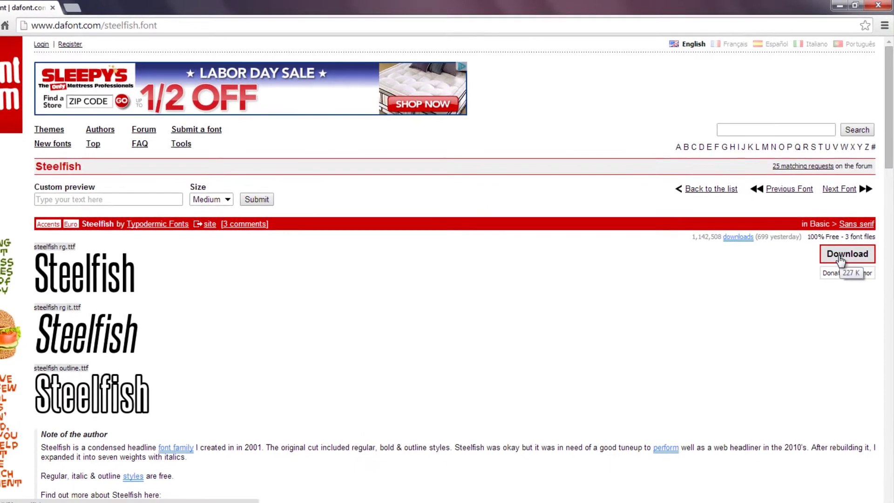
Download Steelfish as steelfish.zip and open the downloaded archive
click(839, 265)
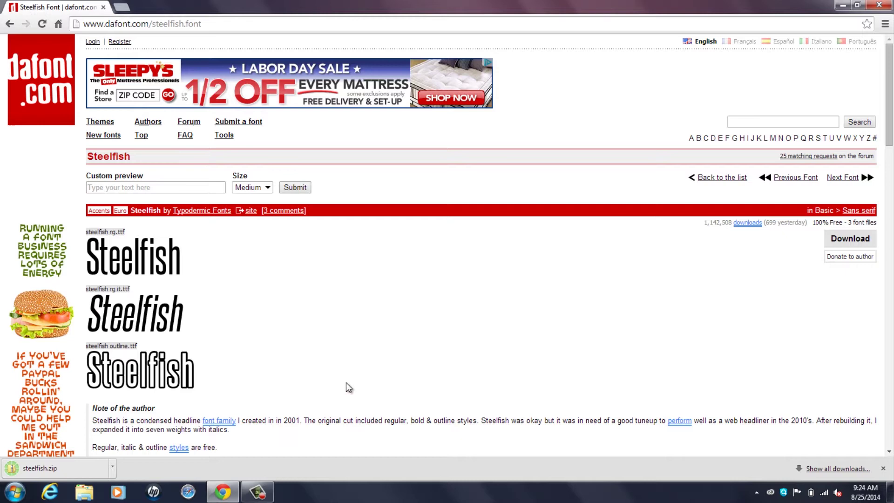
click(80, 467)
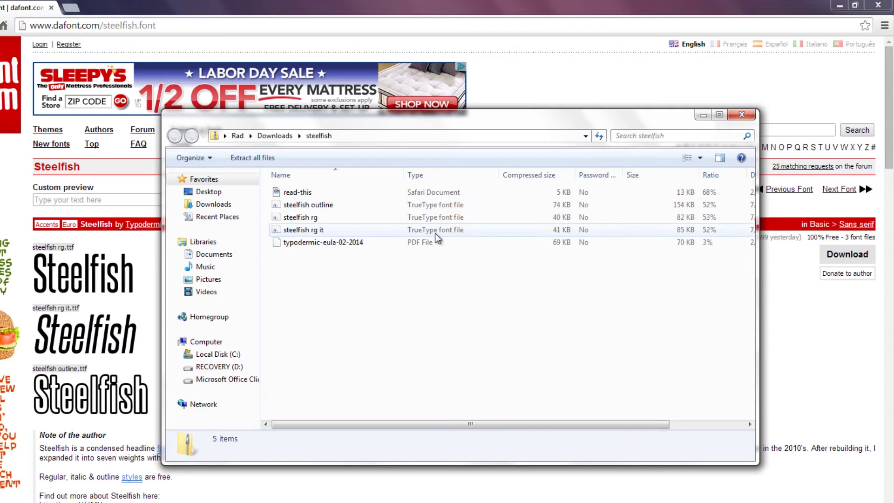
Preview the steelfish outline, rg and rg it font files, ending on steelfish rg
double_click(437, 208)
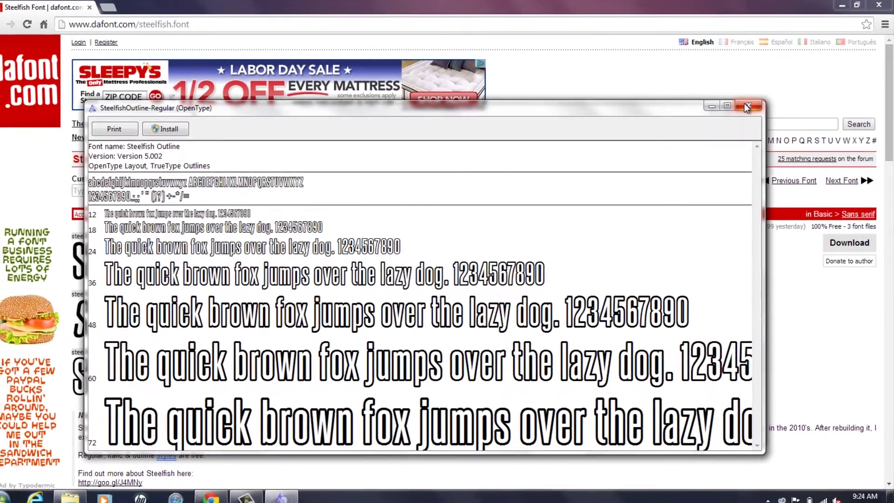
click(747, 108)
double_click(415, 205)
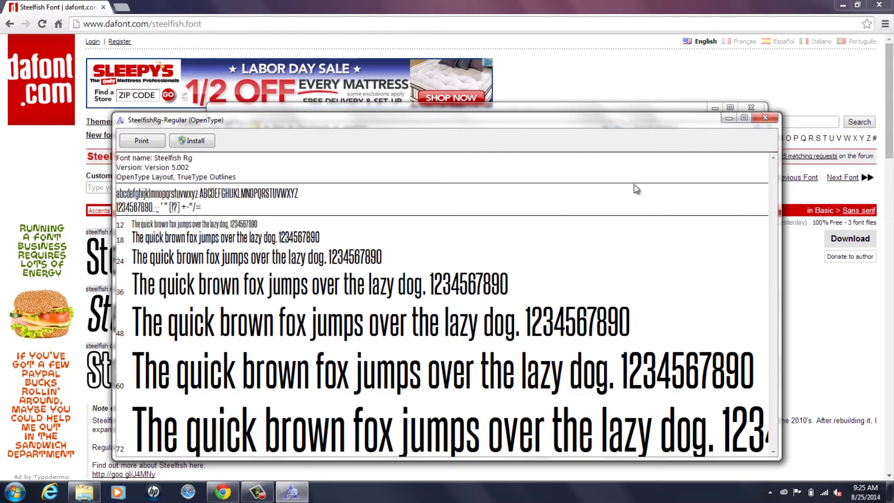
click(766, 118)
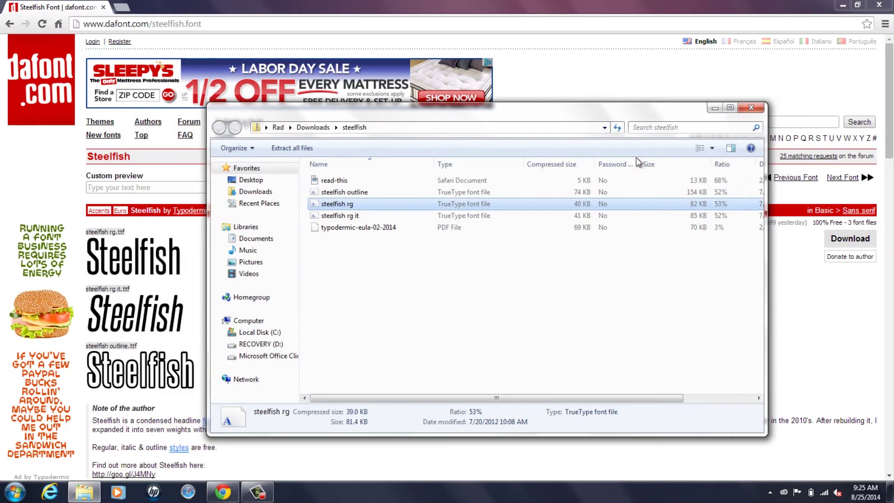
double_click(410, 217)
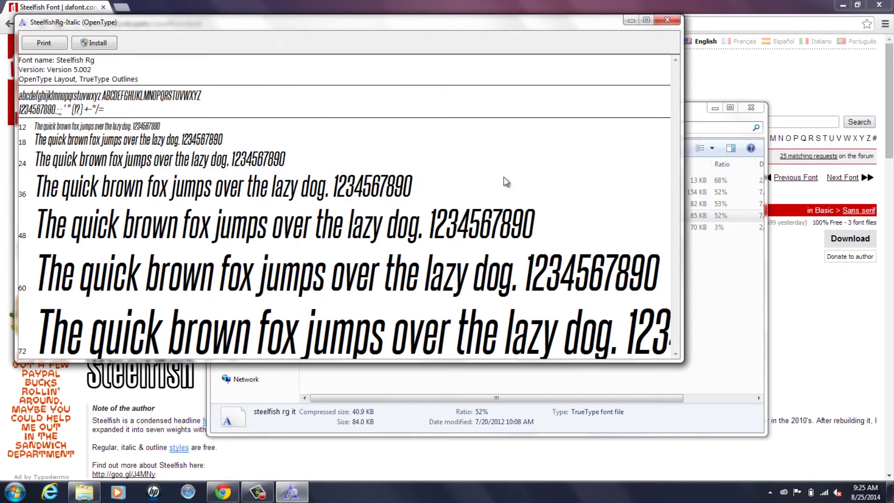
click(667, 20)
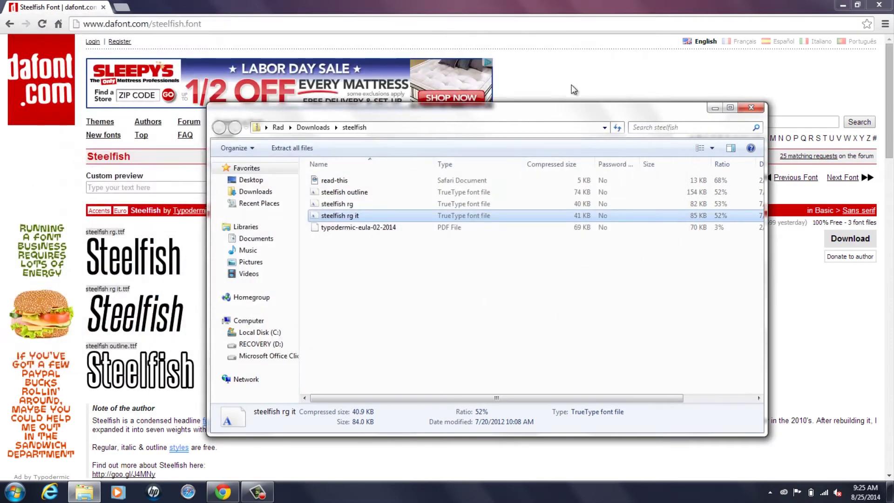
double_click(362, 205)
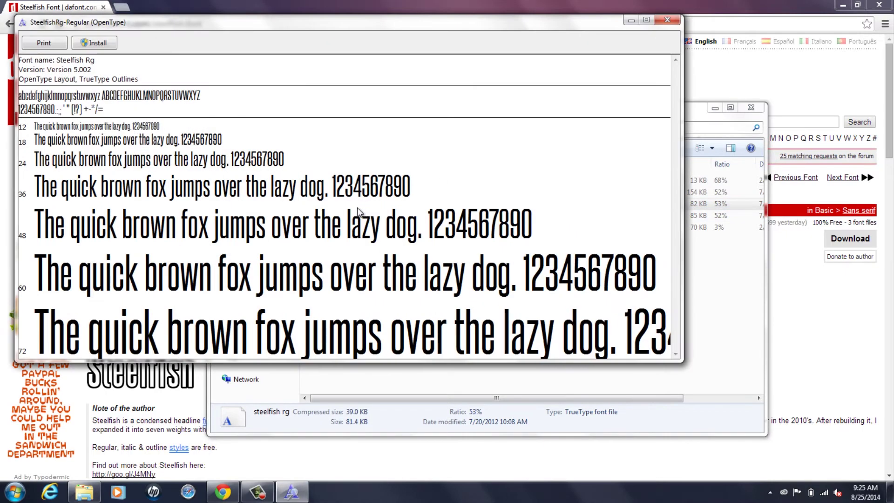
Install Steelfish Rg Regular, then close the font preview and the zip folder
click(93, 44)
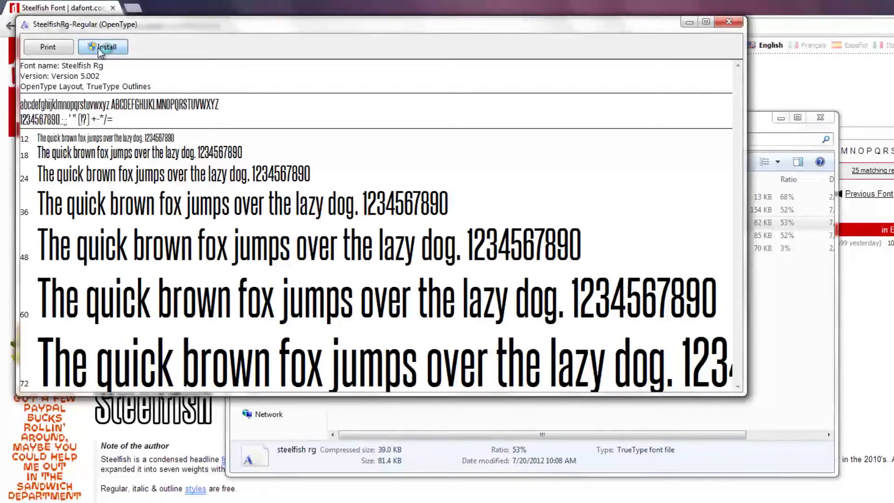
click(99, 49)
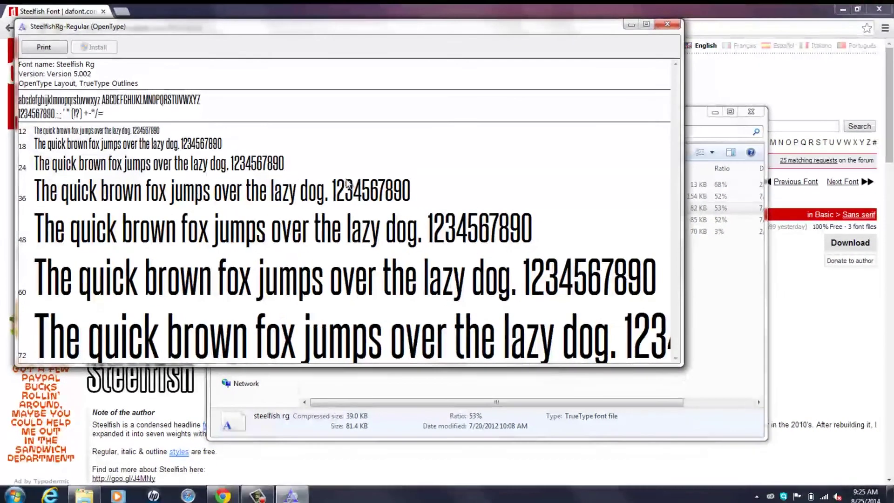
click(667, 24)
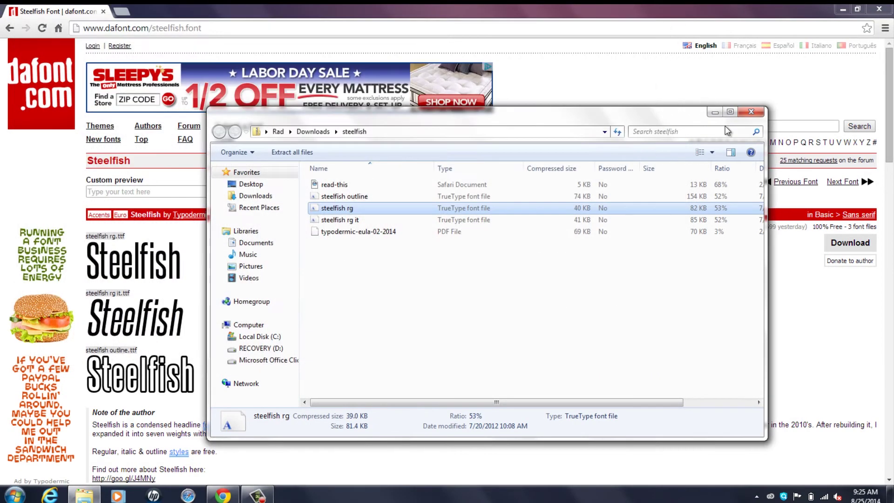
click(751, 112)
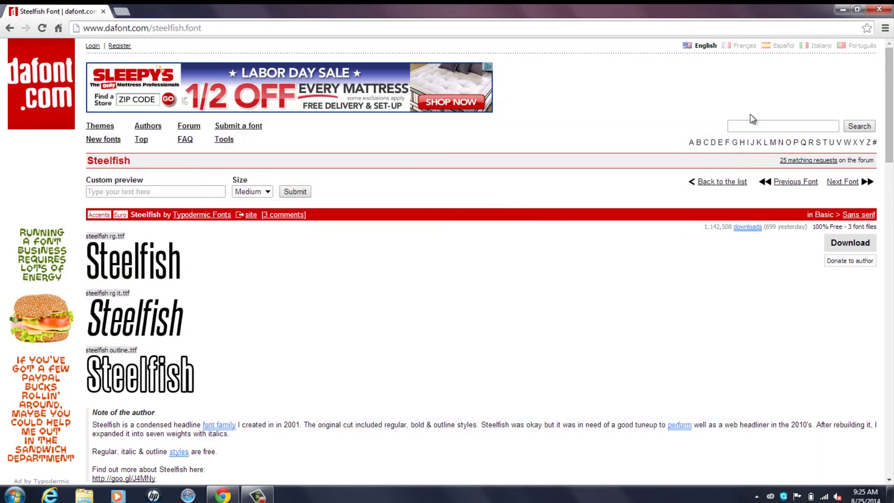
Close Chrome and launch Adobe Photoshop from the desktop icon
click(879, 11)
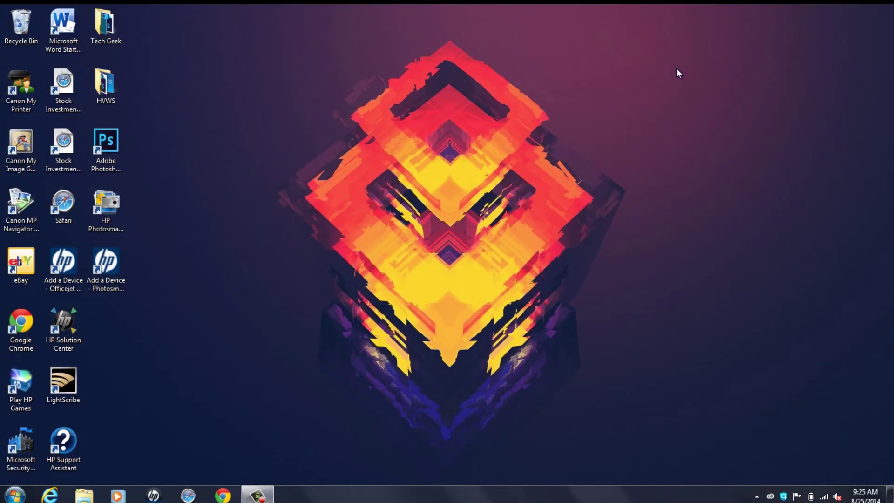
double_click(118, 143)
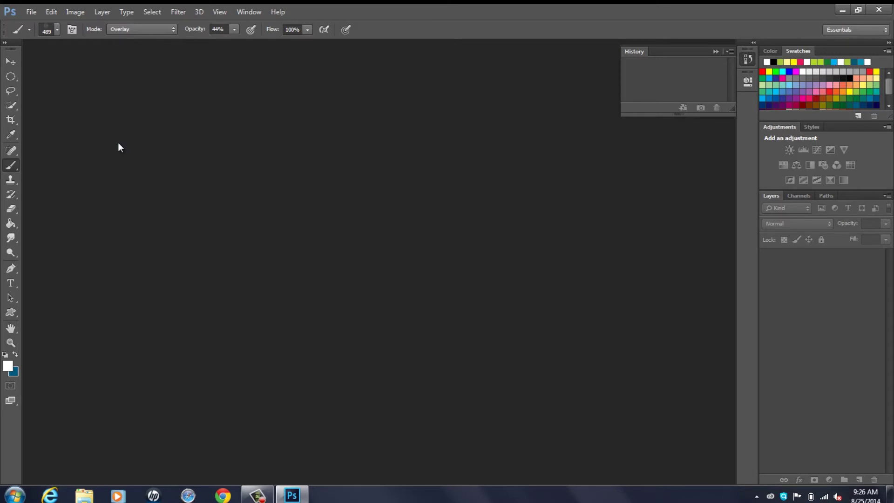
Create a new 1920×1080 document and fill its canvas white with the Paint Bucket
key(ctrl+n)
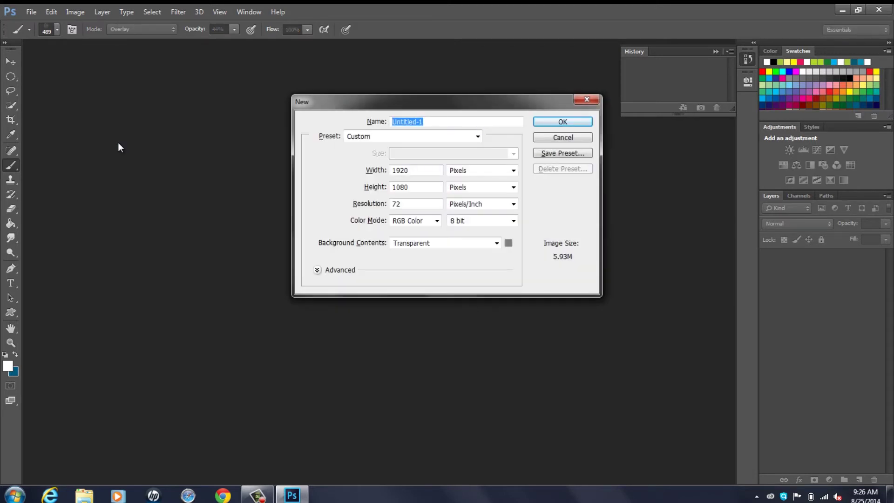
key(Return)
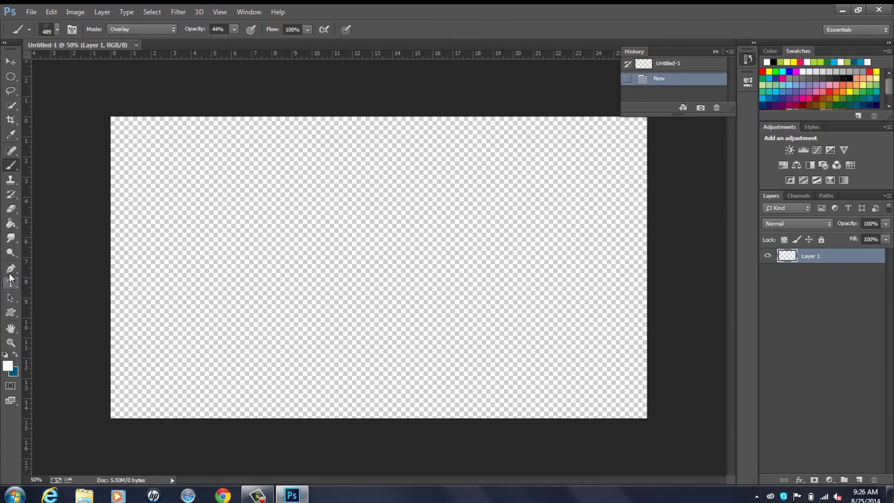
click(10, 225)
click(202, 264)
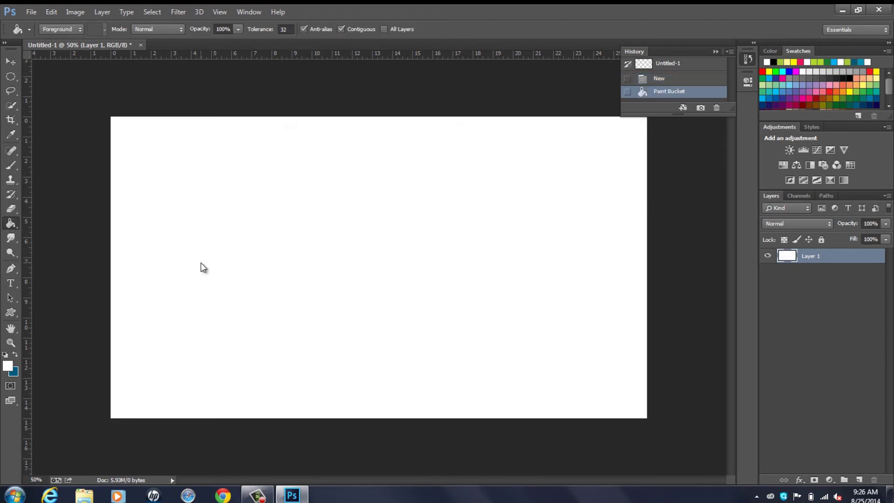
Draw a paragraph text box in the upper-left canvas and set its font to Steelfish
click(10, 283)
drag(182, 169, 413, 367)
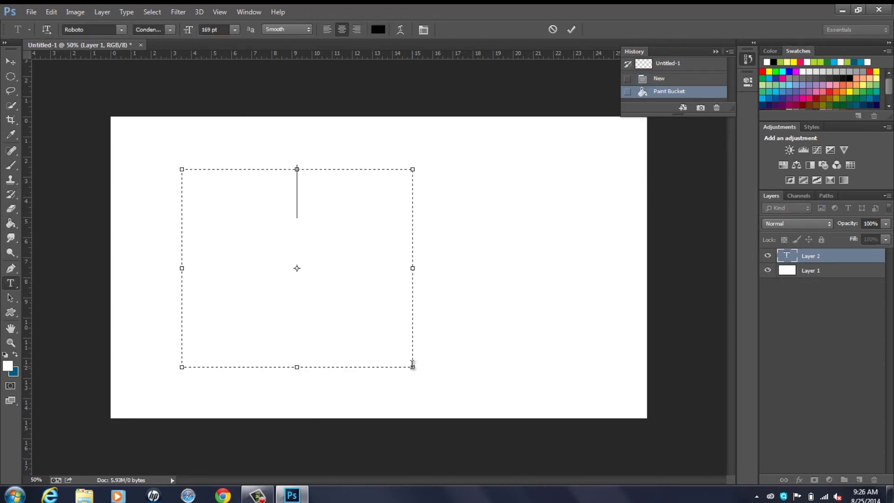
click(121, 29)
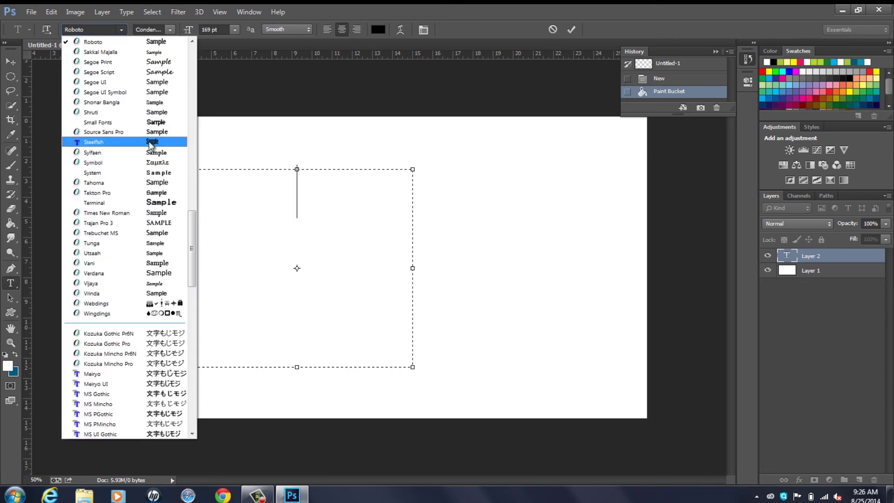
click(105, 142)
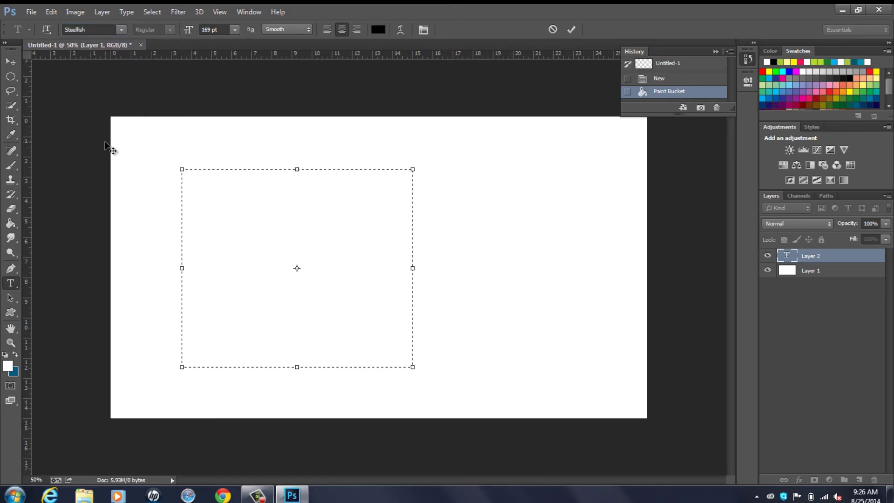
Type 'Isnt this awesome!' in the text box
text(S)
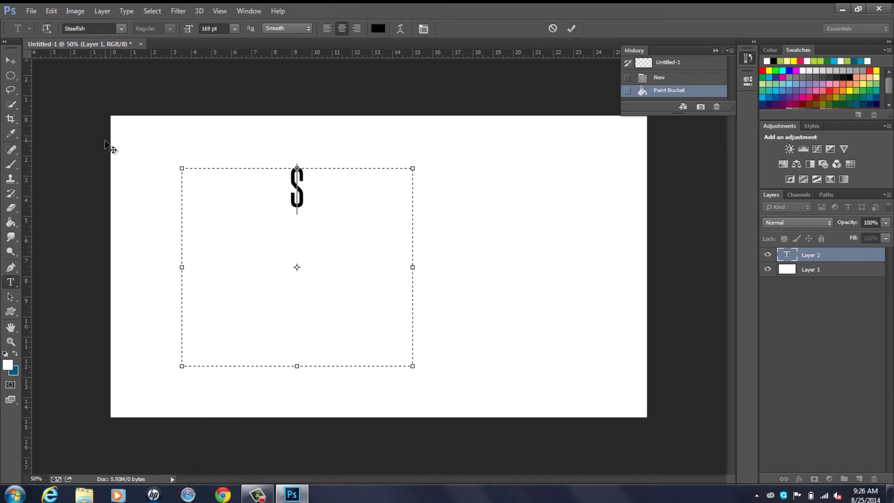
key(BackSpace)
text(Isn)
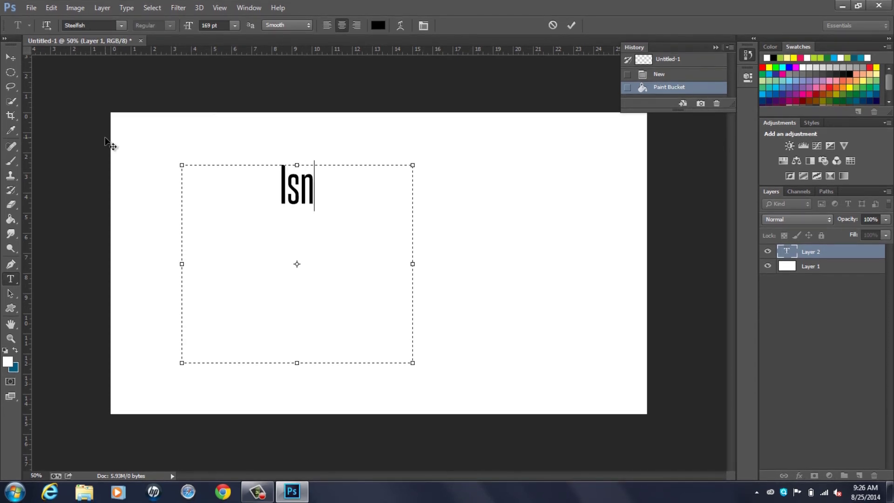
text(t thi)
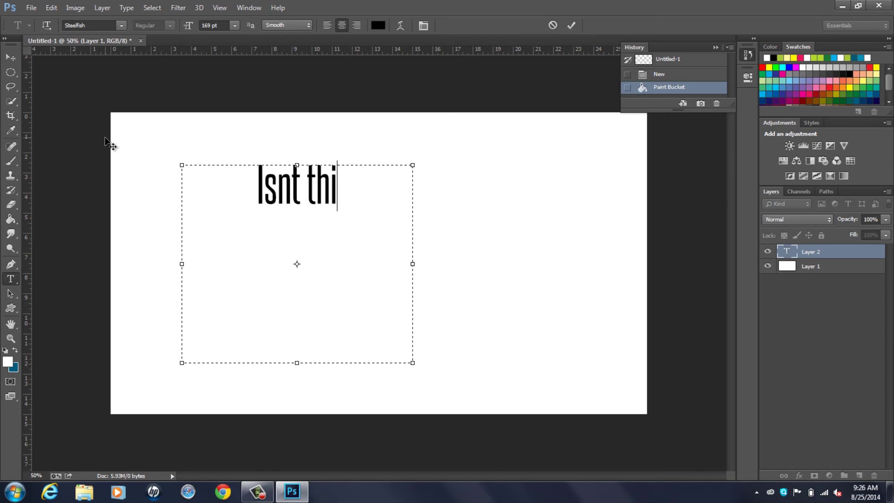
text(s awesome)
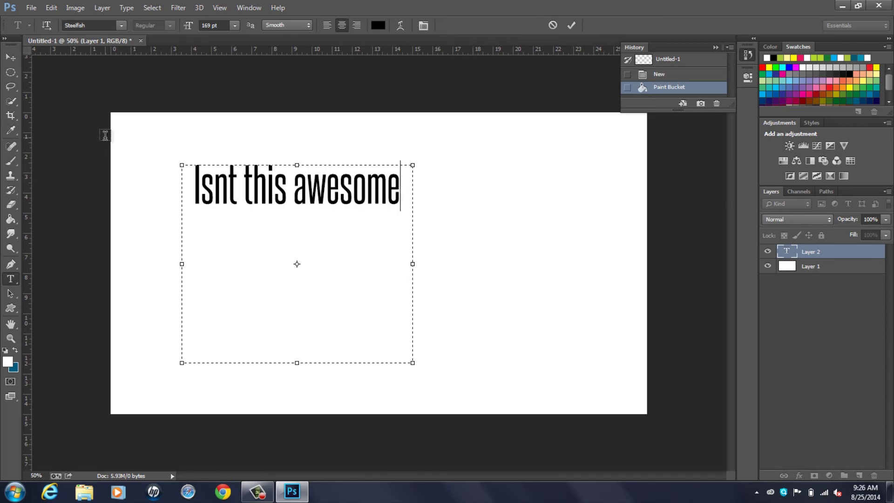
text(!)
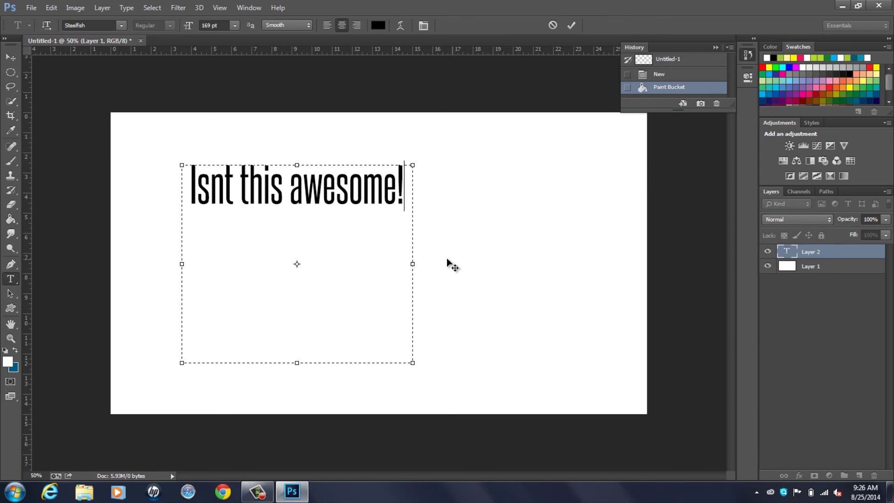
Commit the 'Isnt this awesome!' text as its own type layer and deselect it
click(571, 26)
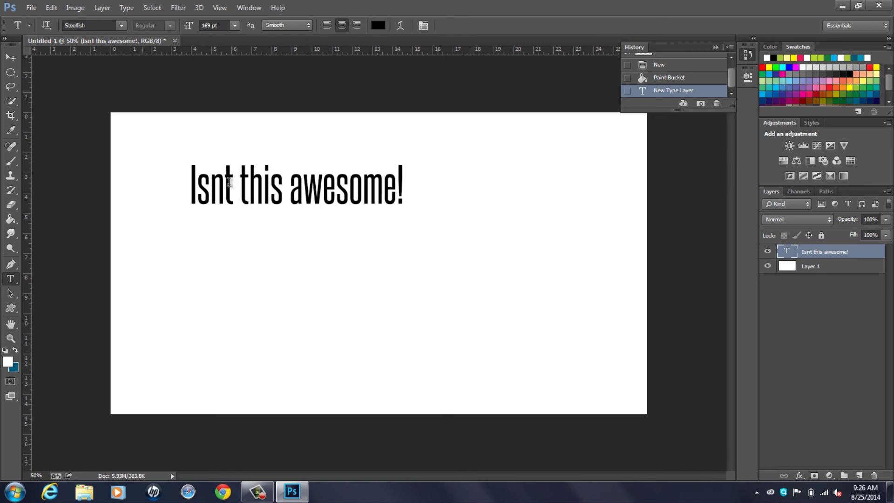
drag(191, 194, 449, 232)
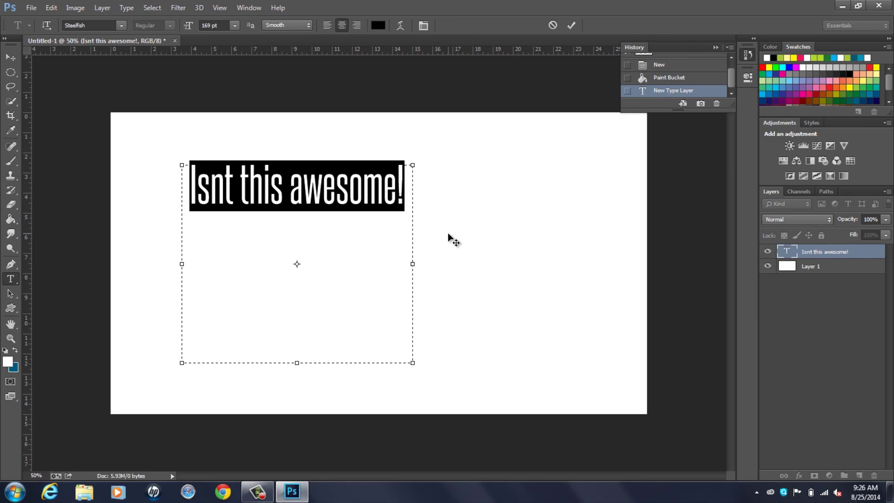
click(415, 216)
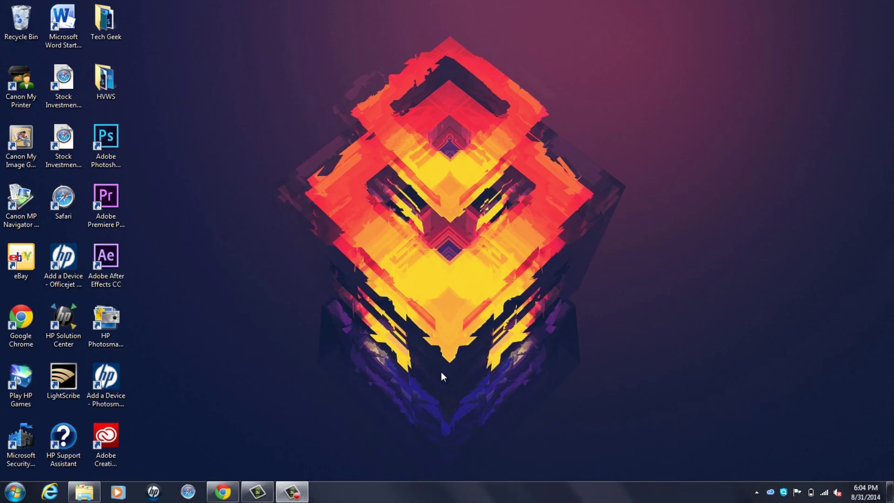